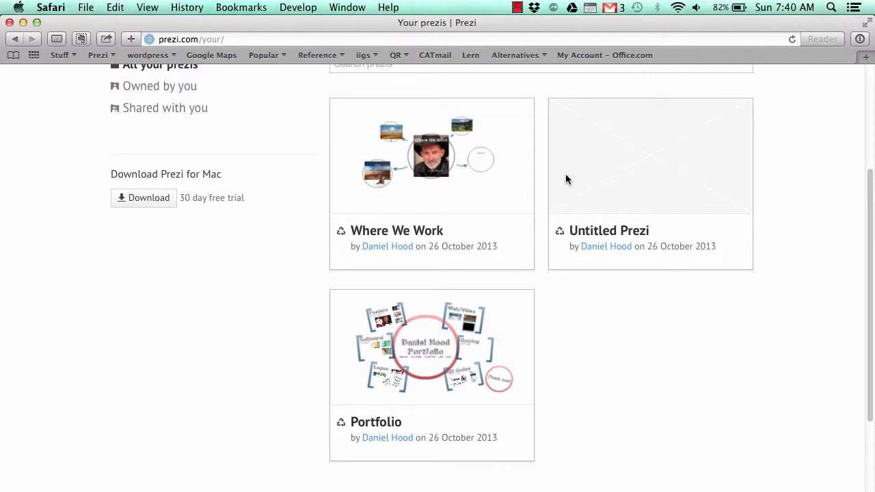
Open the untitled prezi for editing as a blank prezi and delete its default circle frame.
mouse_move(590, 214)
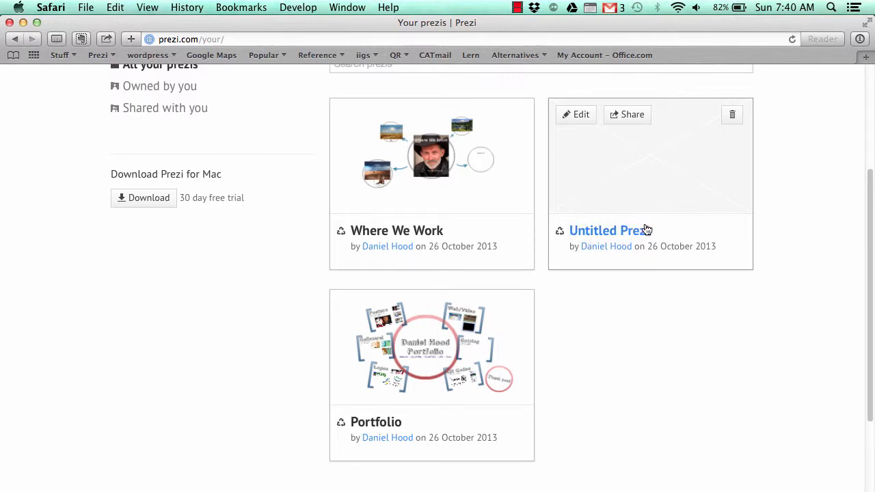
click(581, 115)
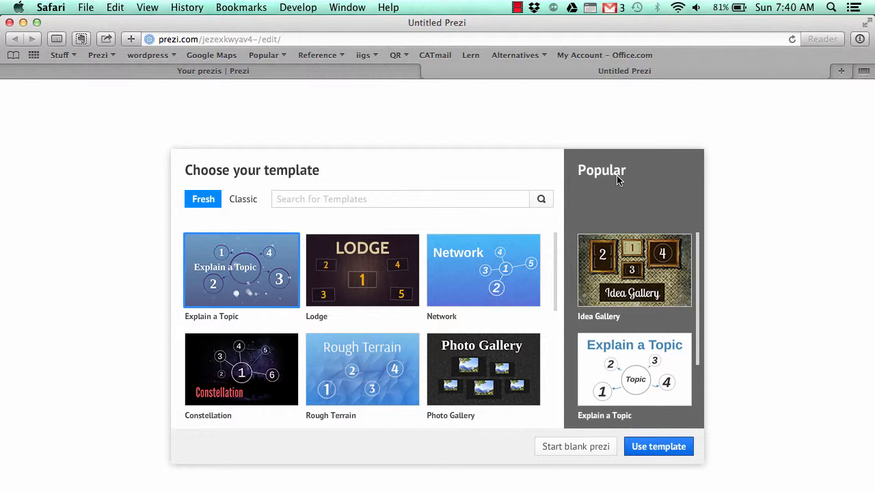
click(574, 445)
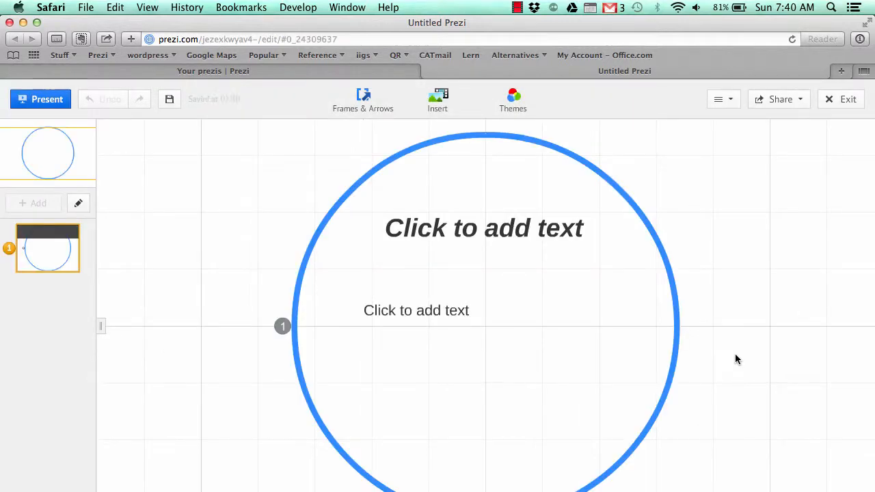
click(370, 176)
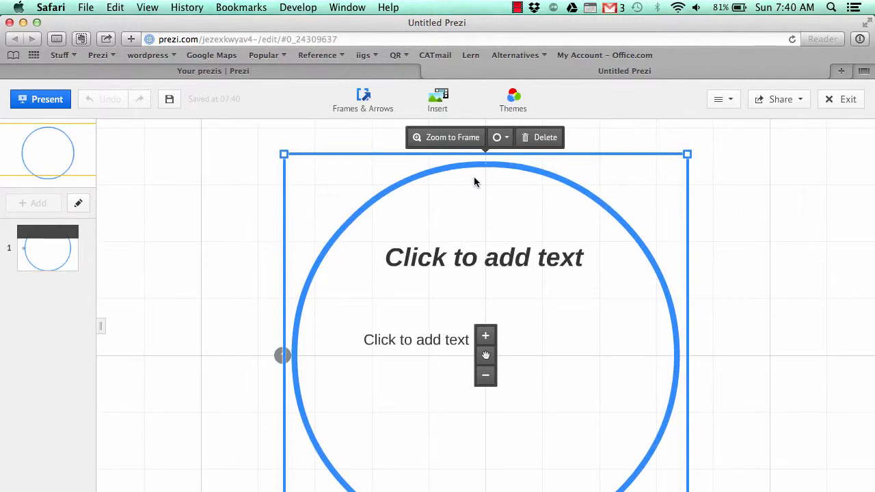
click(536, 138)
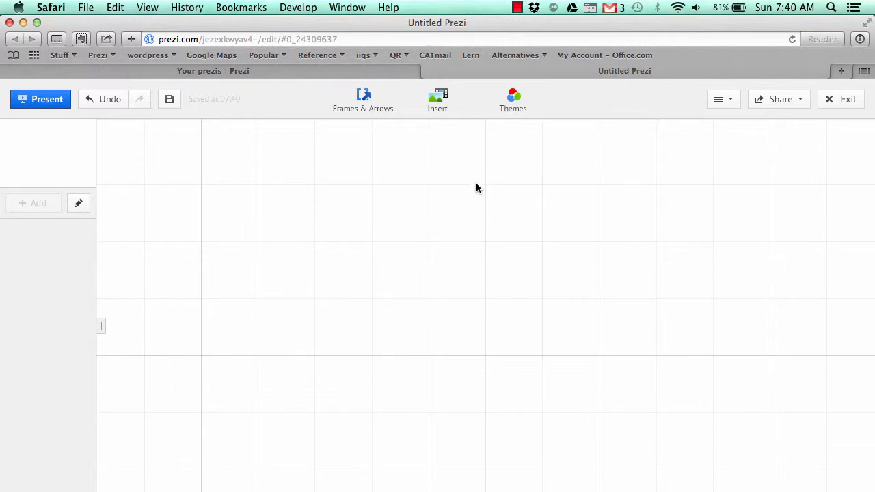
Insert the image desert-large.jpg from the ~Photoshop class folder in Documents.
click(457, 100)
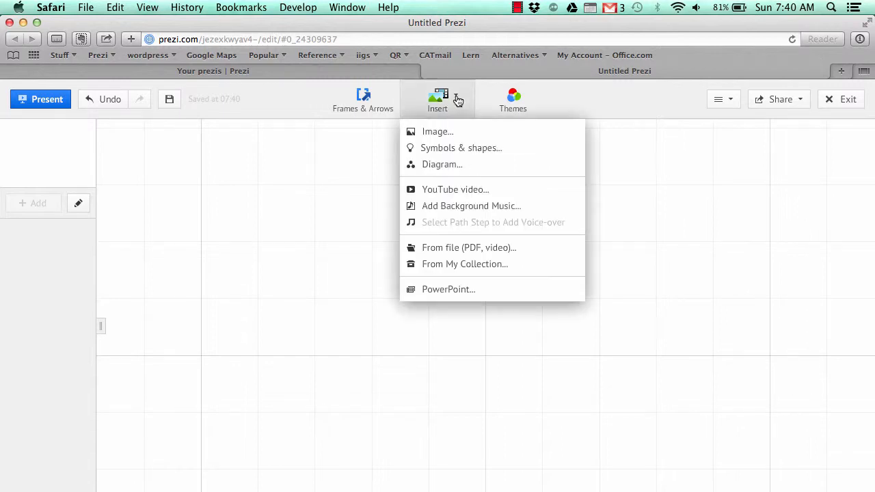
click(443, 132)
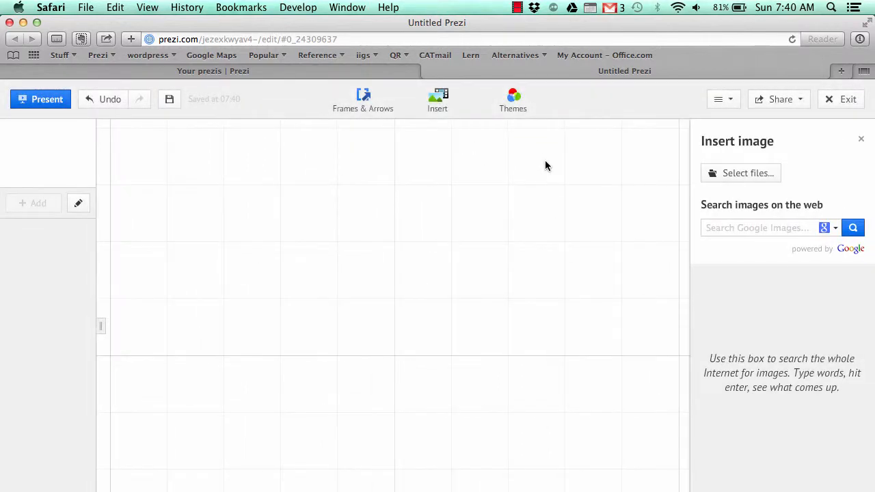
click(756, 178)
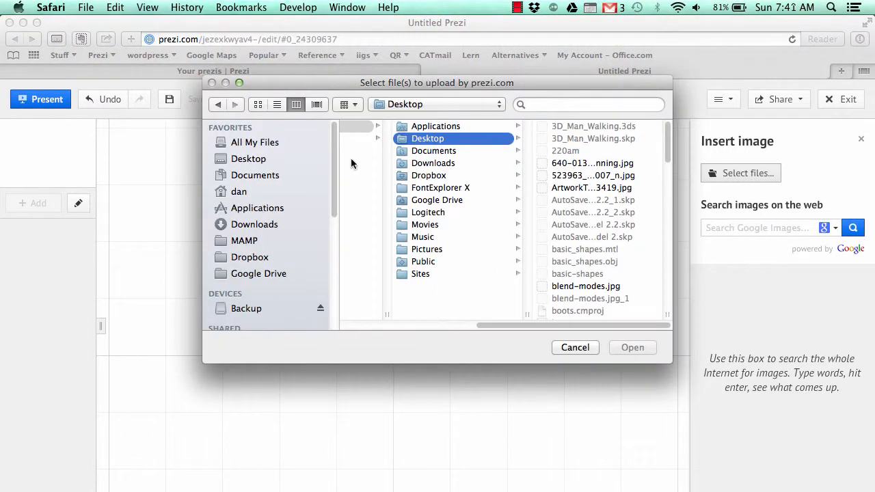
click(240, 178)
click(370, 126)
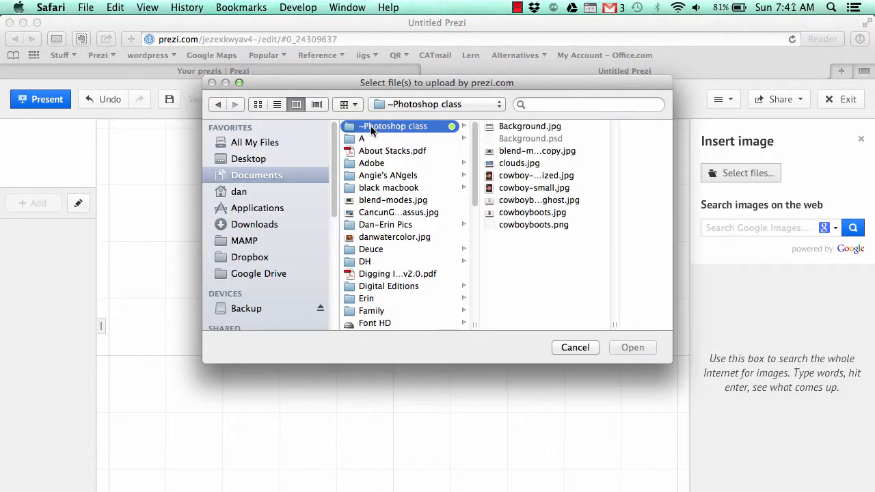
scroll(558, 233, down, 2)
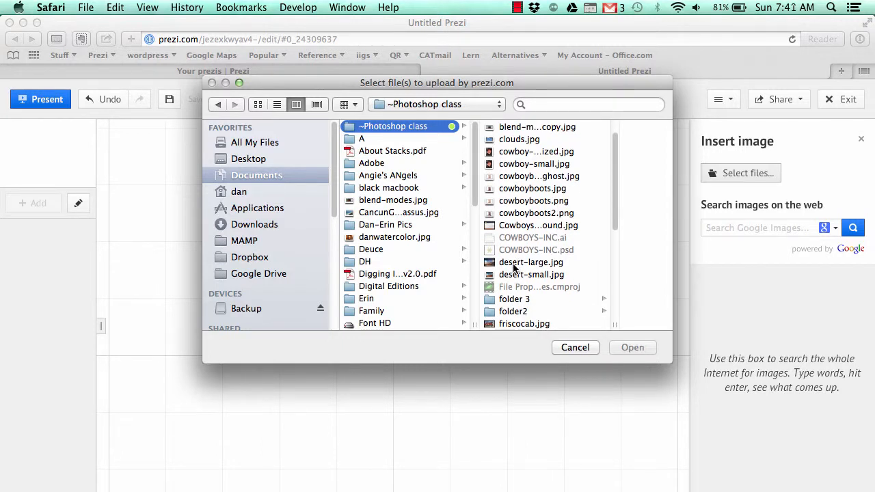
click(516, 263)
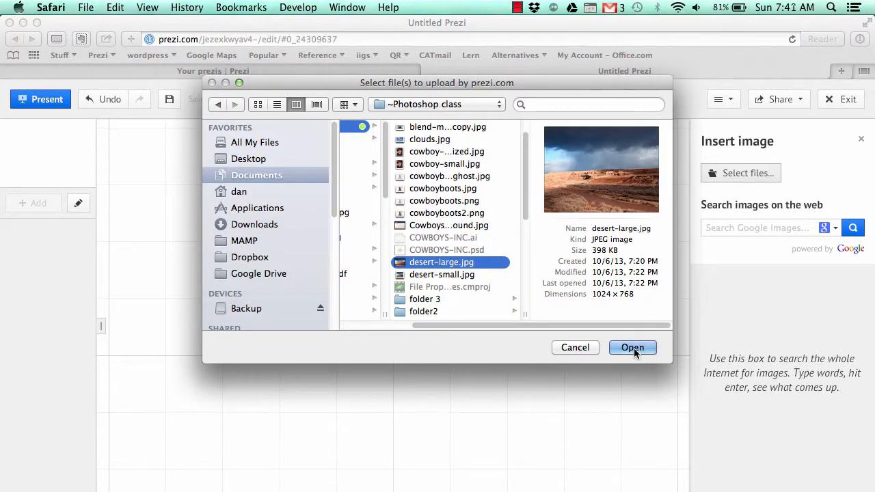
click(632, 348)
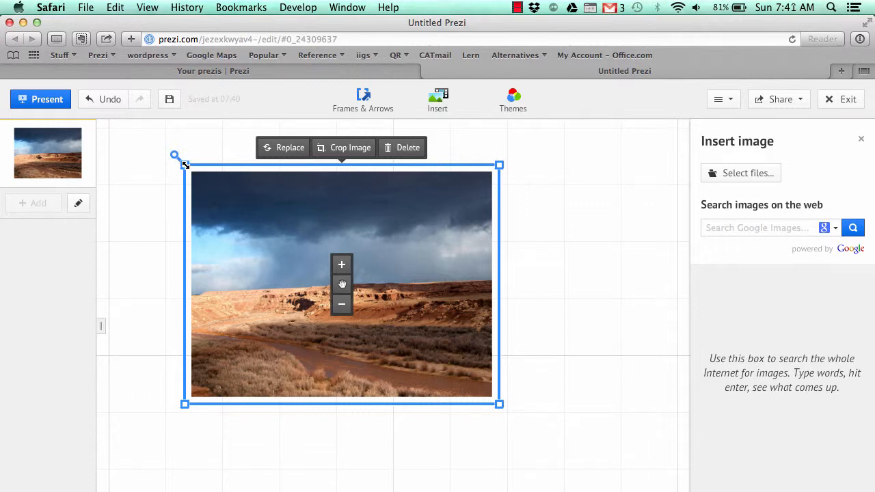
Enlarge the desert image until it nearly fills the canvas, shift it slightly to the right and deselect it.
drag(185, 165, 107, 129)
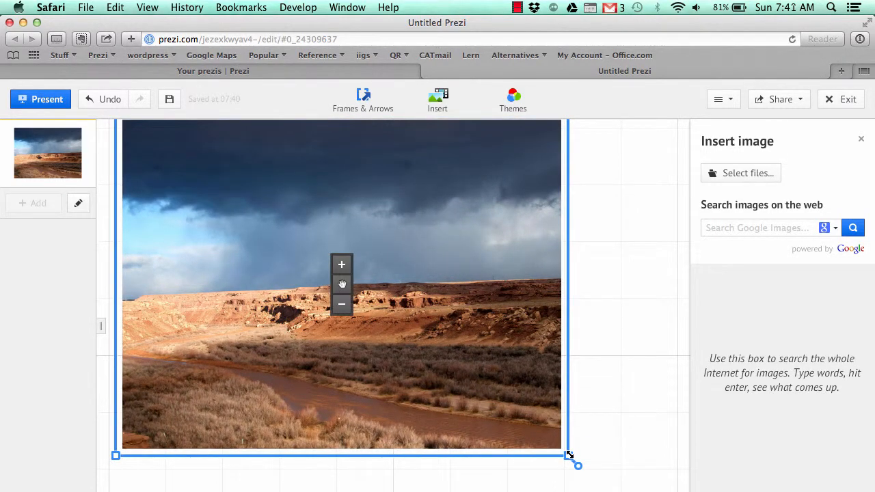
drag(569, 454, 625, 486)
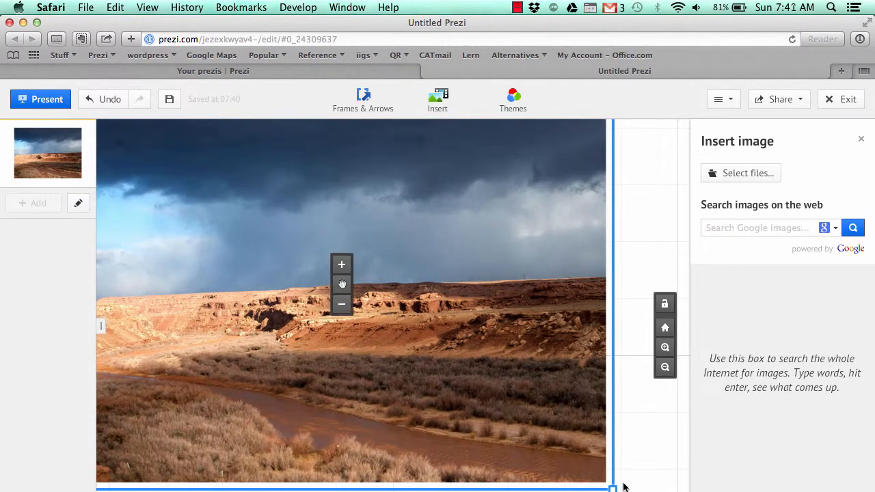
drag(506, 447, 548, 449)
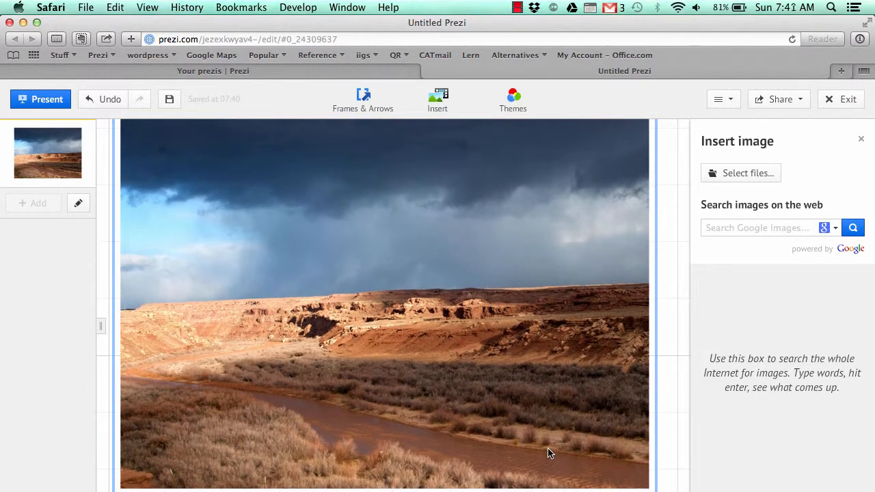
click(672, 423)
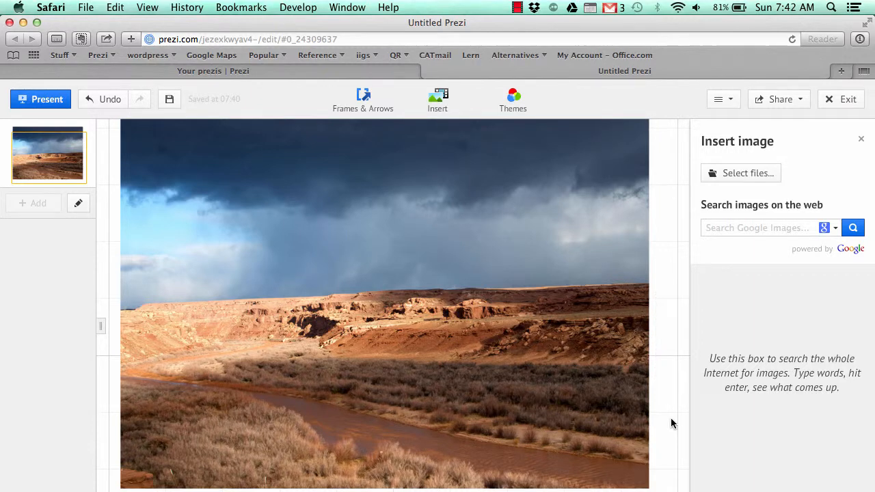
mouse_move(671, 423)
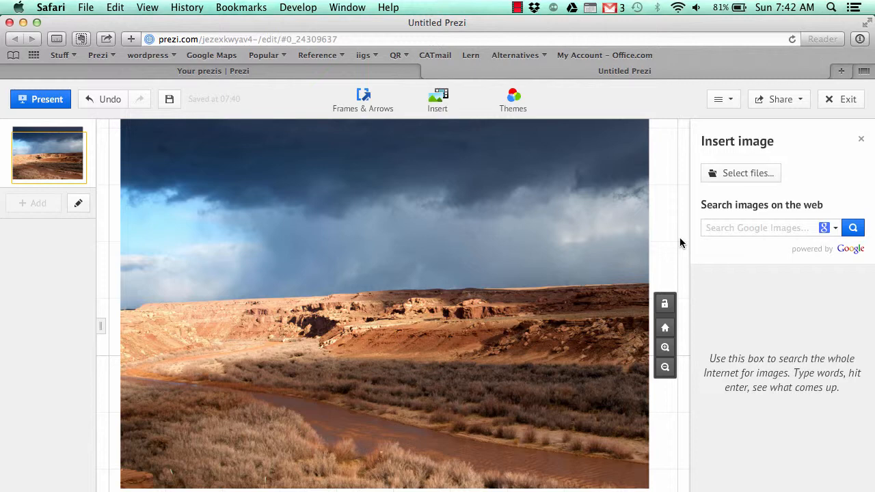
Insert cowboyboots2.png from the ~Photoshop class folder and place it, scaled down, at the desert photo's left edge just below the horizon.
click(457, 100)
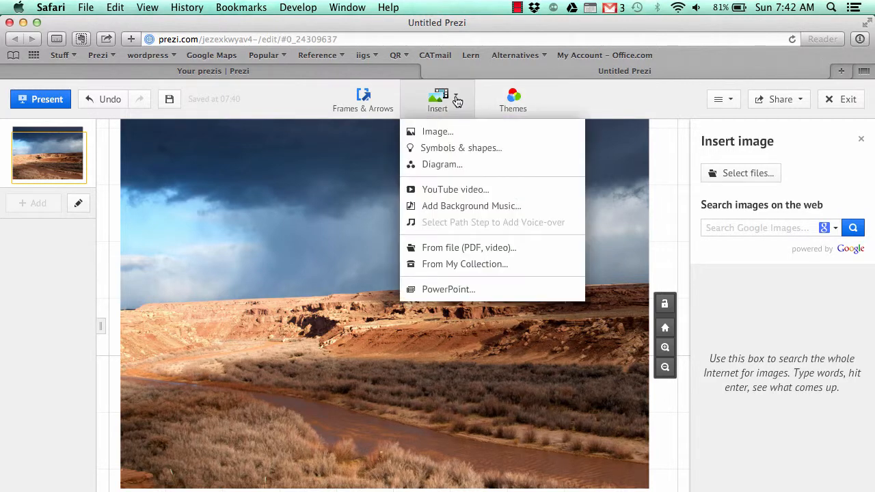
click(431, 132)
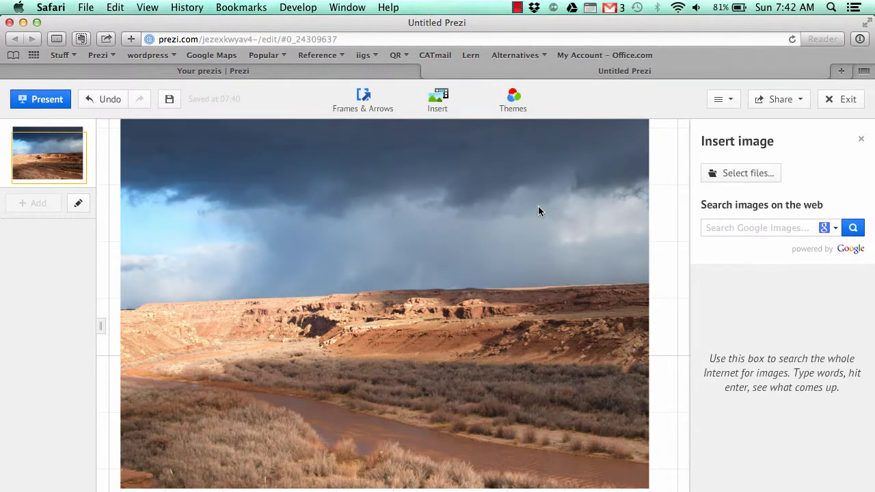
click(752, 179)
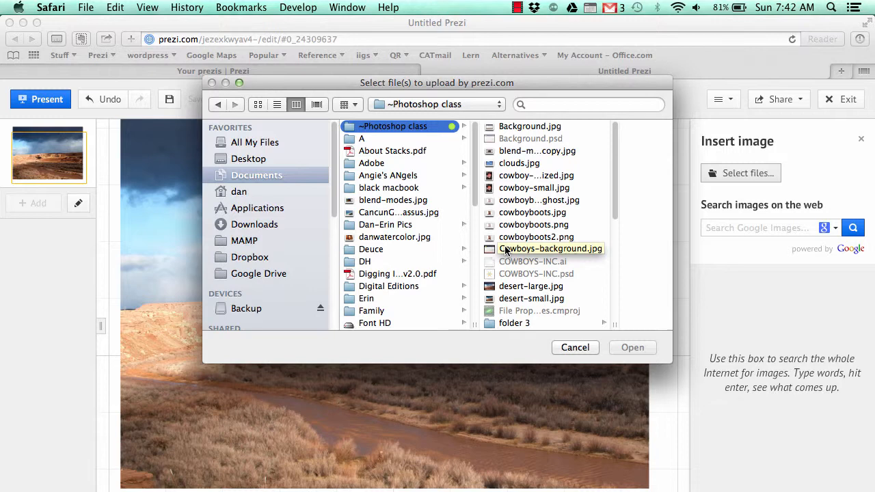
click(550, 239)
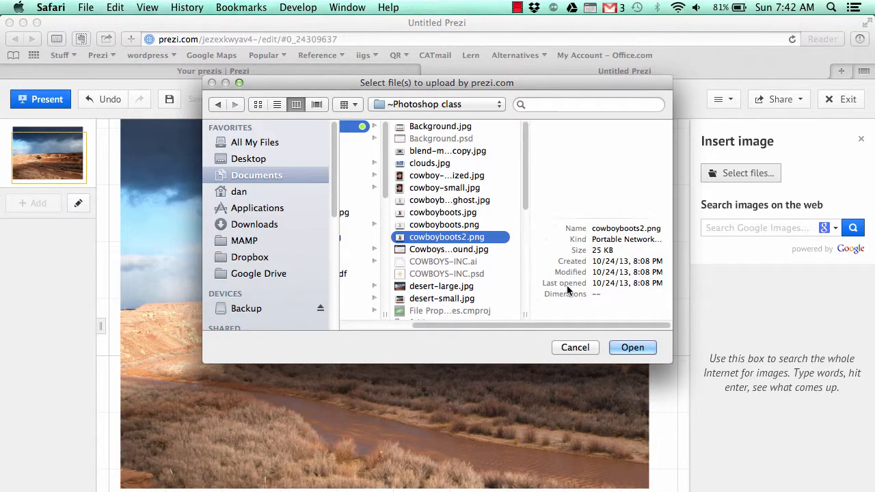
click(628, 348)
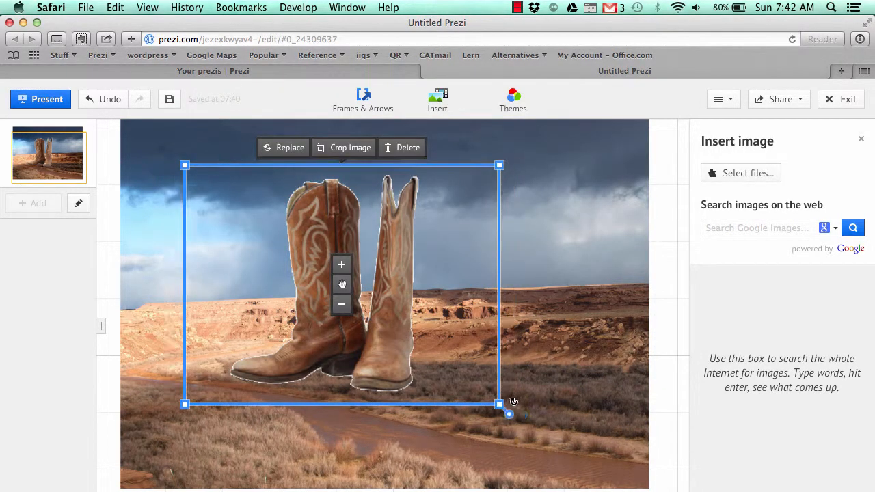
drag(498, 405, 196, 352)
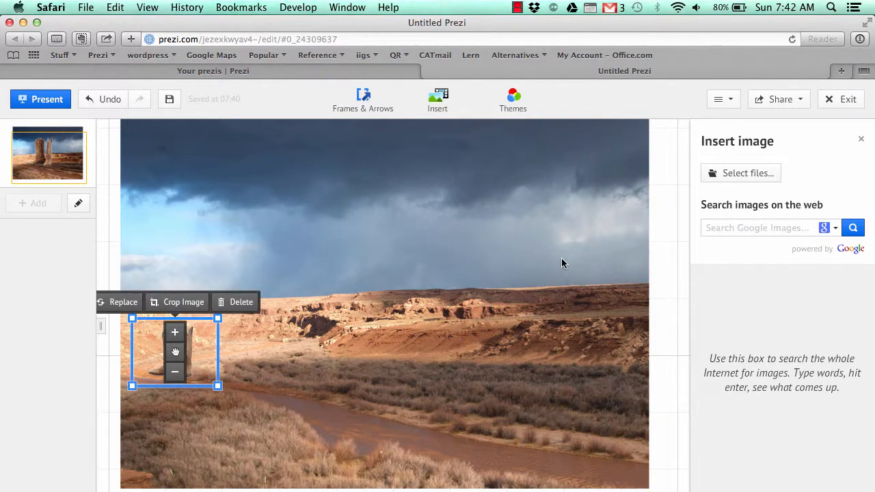
Insert the image lasso.png from the ~Photoshop class folder.
click(455, 102)
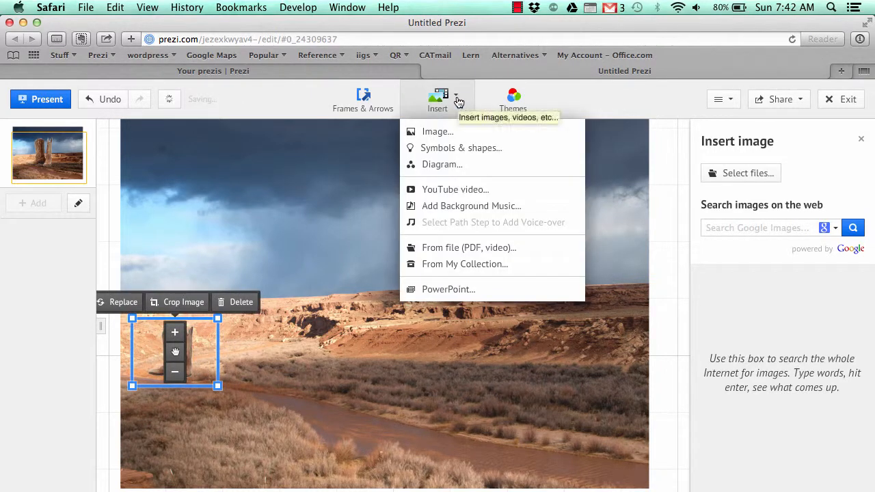
click(438, 137)
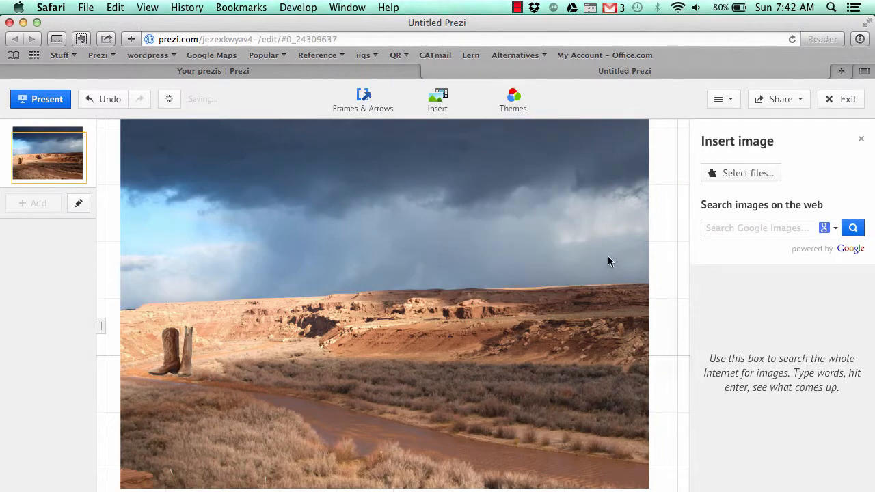
click(720, 180)
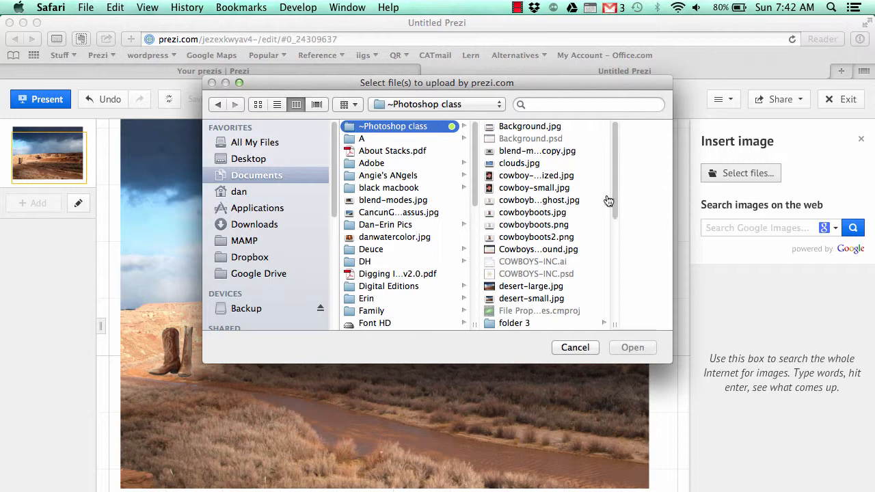
drag(615, 186, 617, 273)
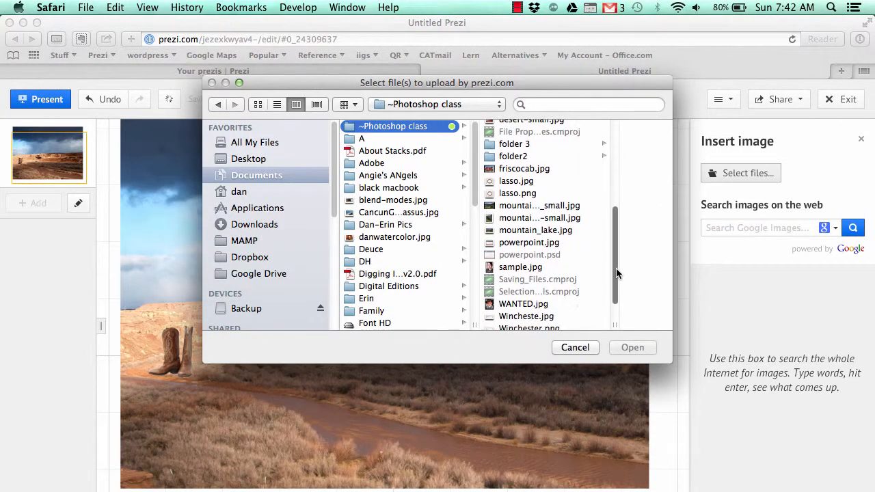
click(523, 194)
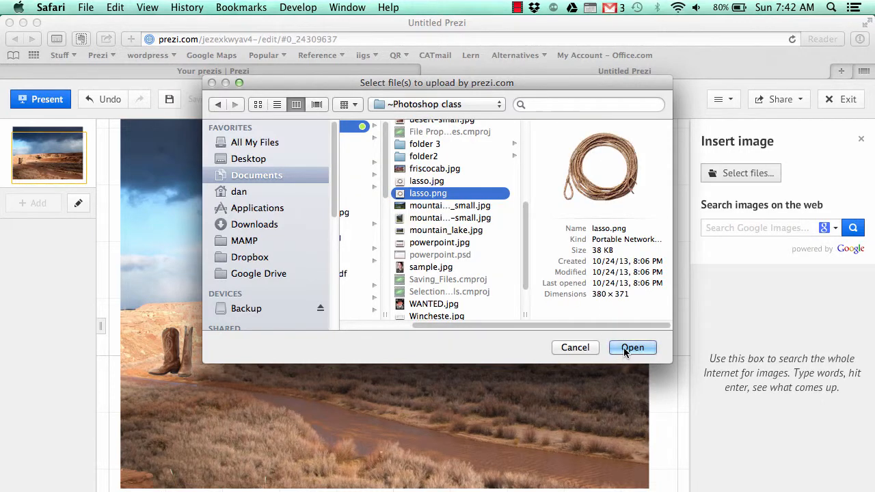
click(621, 347)
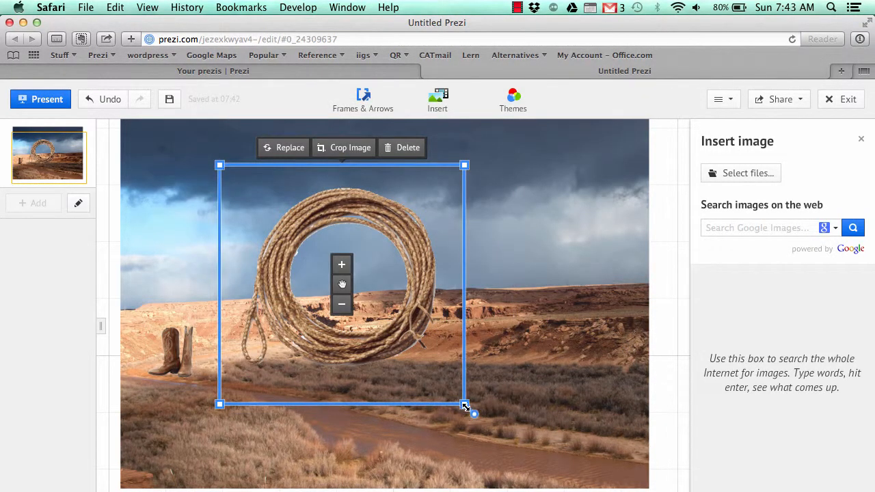
Shrink the lasso image to a small object and place it on the horizon at the desert photo's right edge.
drag(464, 403, 384, 325)
mouse_move(367, 296)
mouse_down()
mouse_move(549, 321)
mouse_move(628, 317)
mouse_move(631, 306)
mouse_up()
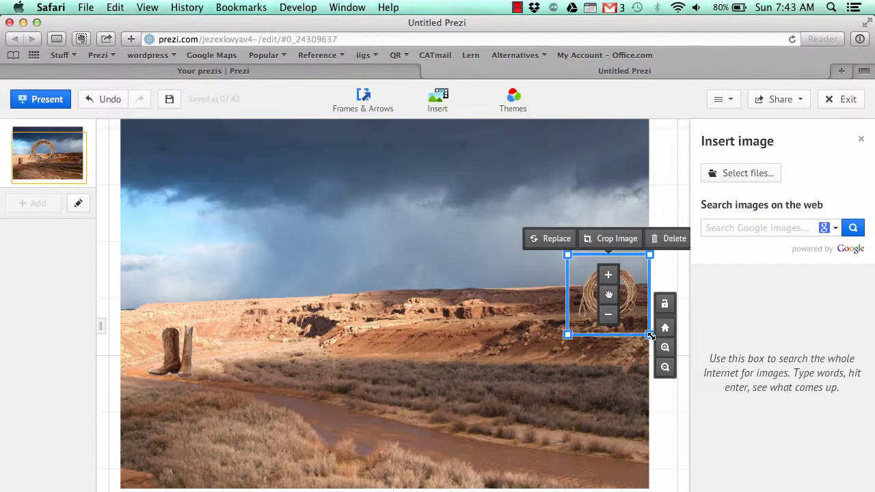
drag(649, 334, 646, 332)
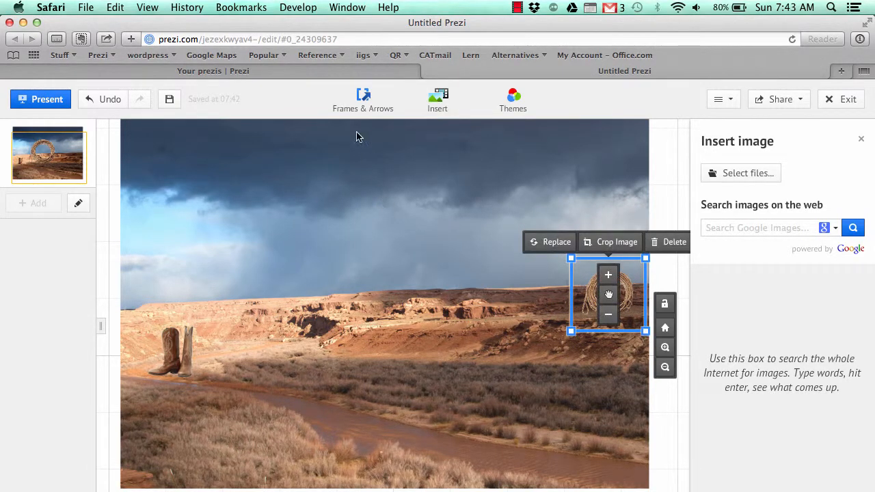
Insert Winchester.png from the ~Photoshop class folder and place it, scaled down, on the riverbank in the desert photo's lower-right area.
click(740, 174)
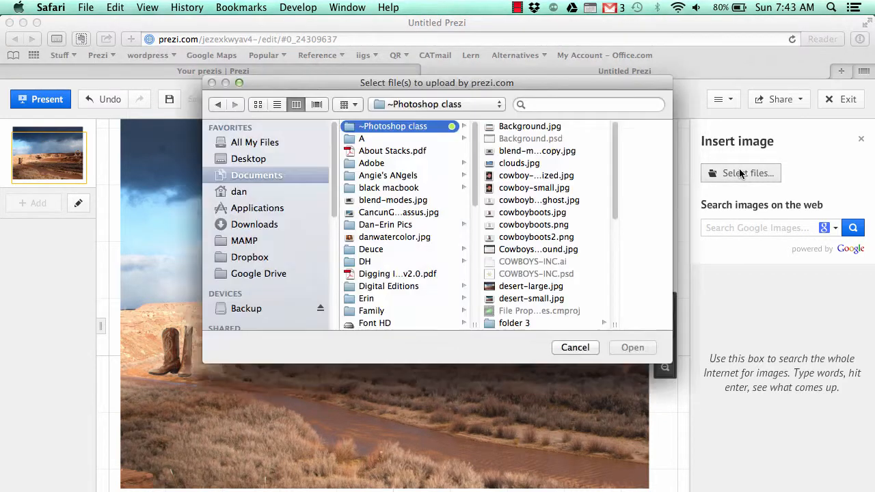
scroll(551, 264, down, 4)
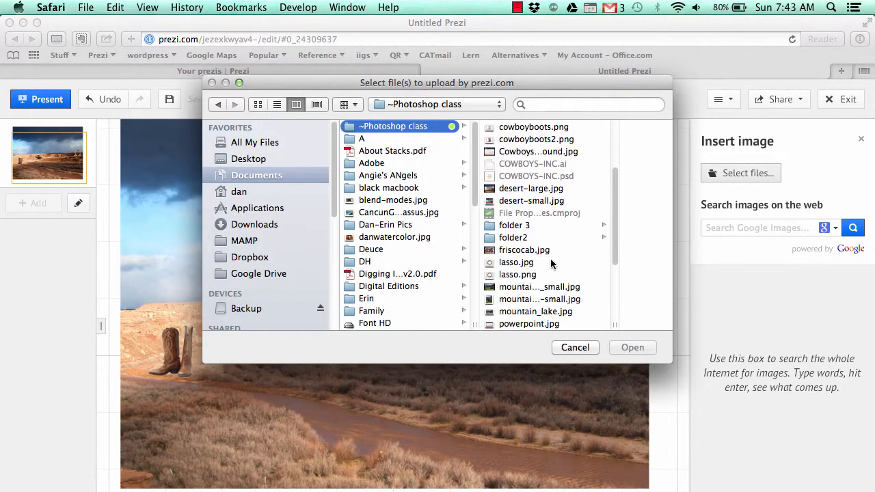
scroll(550, 264, down, 1)
scroll(551, 264, down, 4)
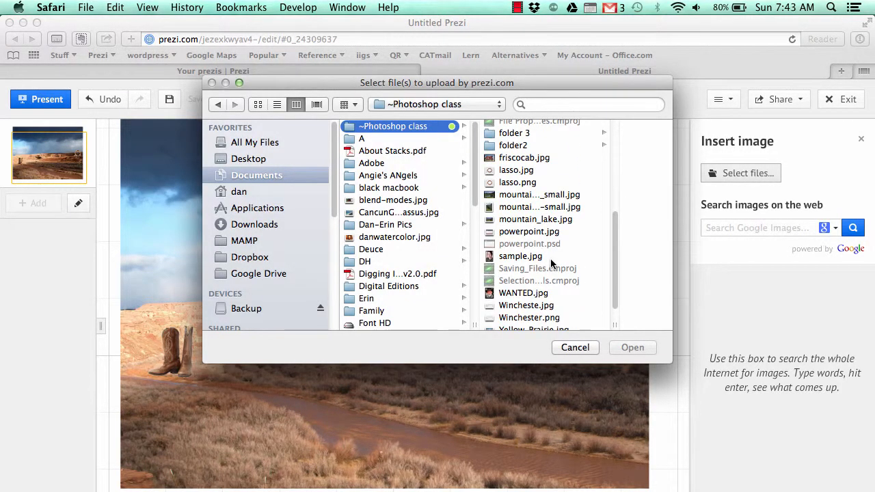
click(512, 300)
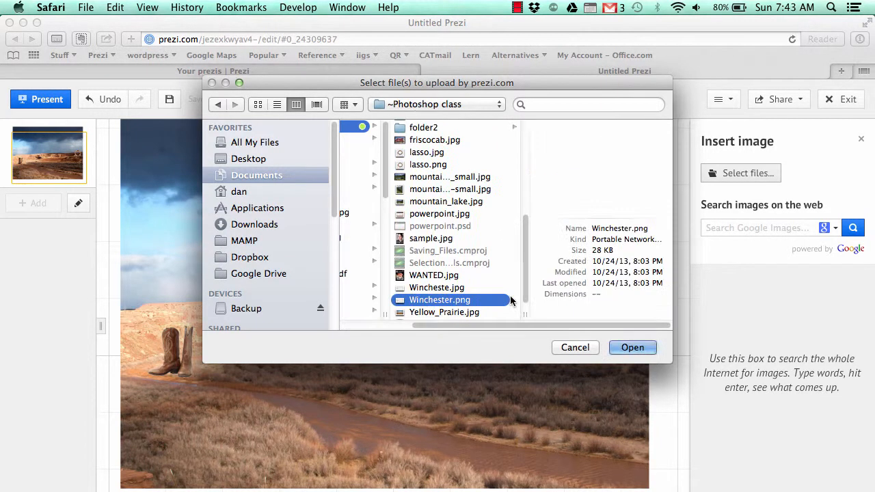
click(632, 348)
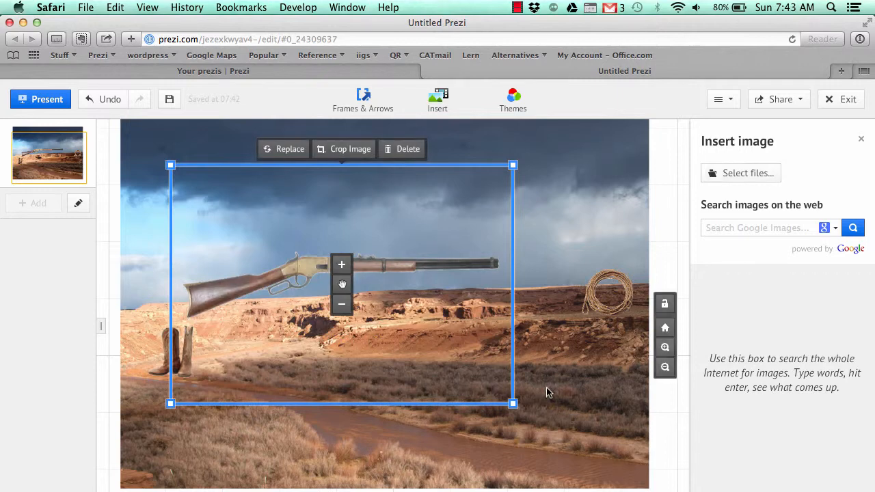
drag(512, 384, 393, 314)
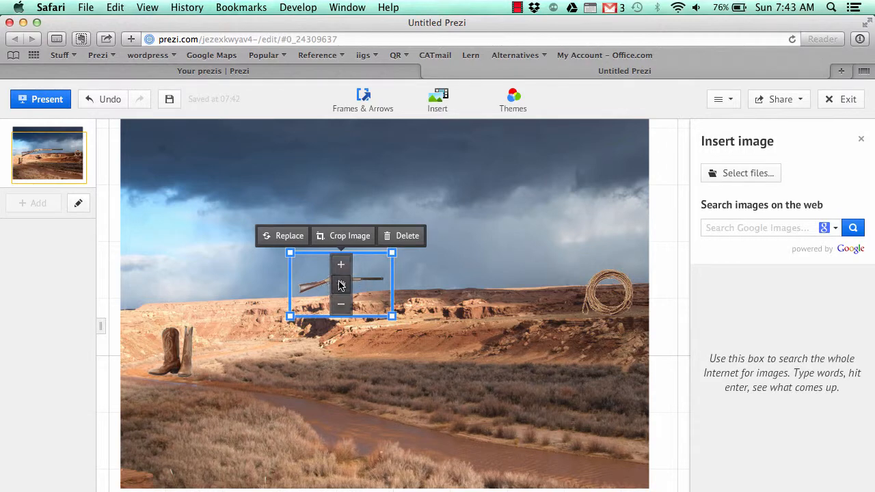
drag(369, 275, 609, 439)
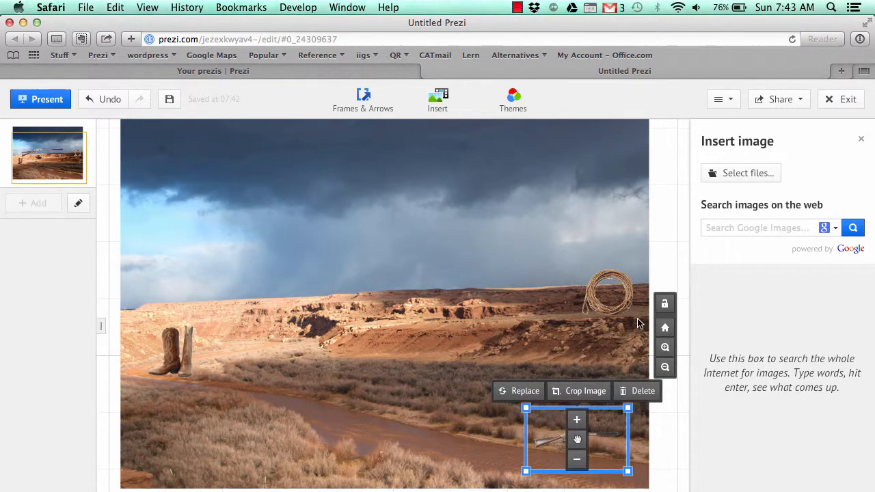
click(738, 174)
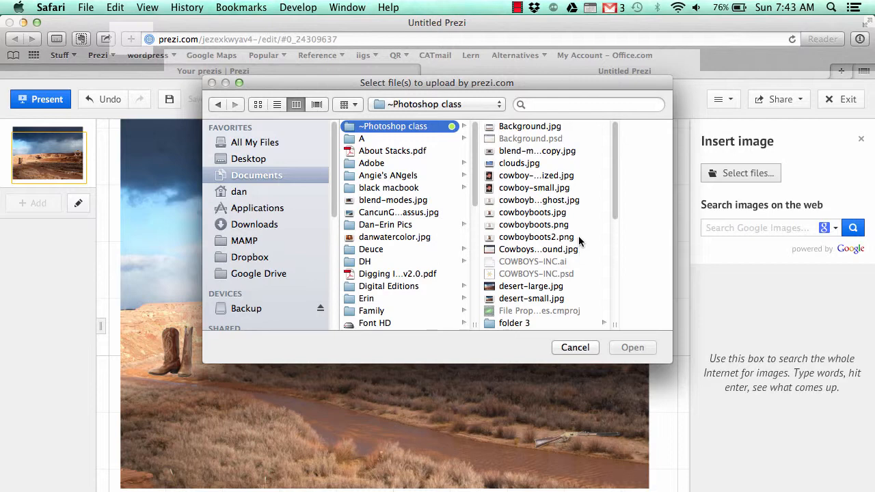
scroll(578, 236, down, 5)
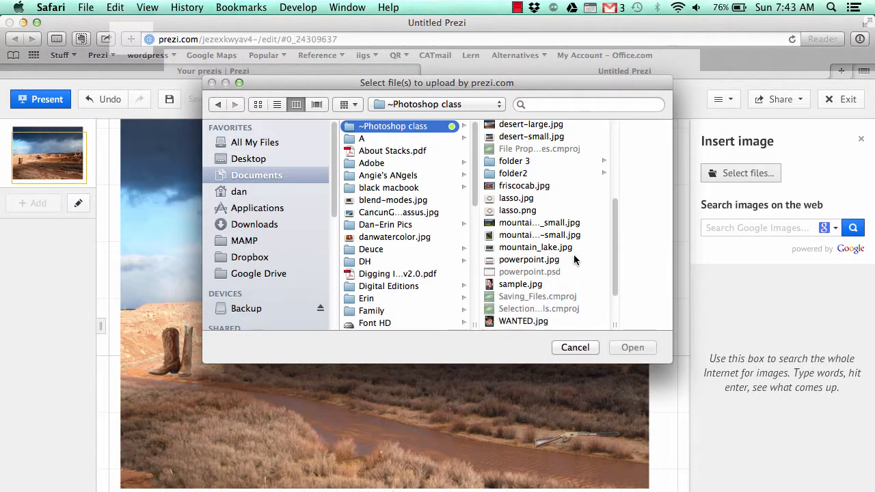
scroll(574, 258, down, 2)
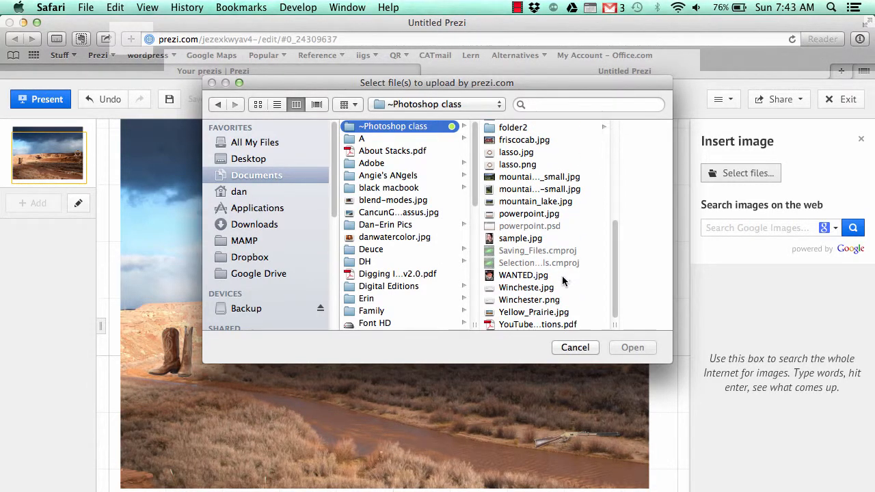
scroll(562, 275, up, 6)
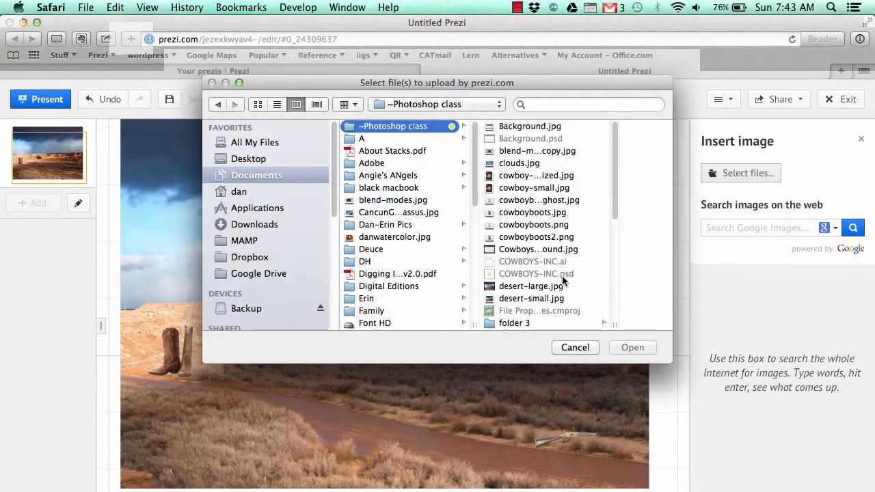
click(570, 349)
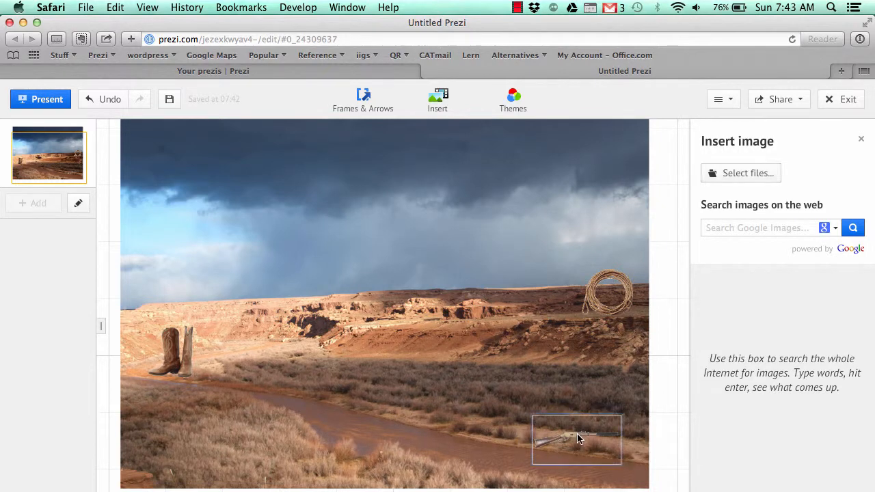
Move the rifle image slightly down and to the left, onto the river's edge.
mouse_move(577, 440)
mouse_down()
mouse_move(549, 446)
mouse_move(565, 451)
mouse_up()
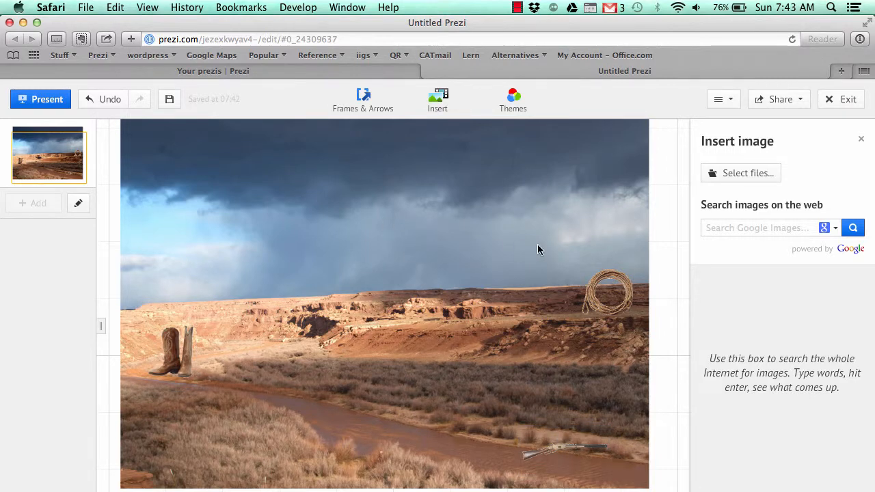
Draw an invisible frame closely around the cowboy boots image.
click(380, 99)
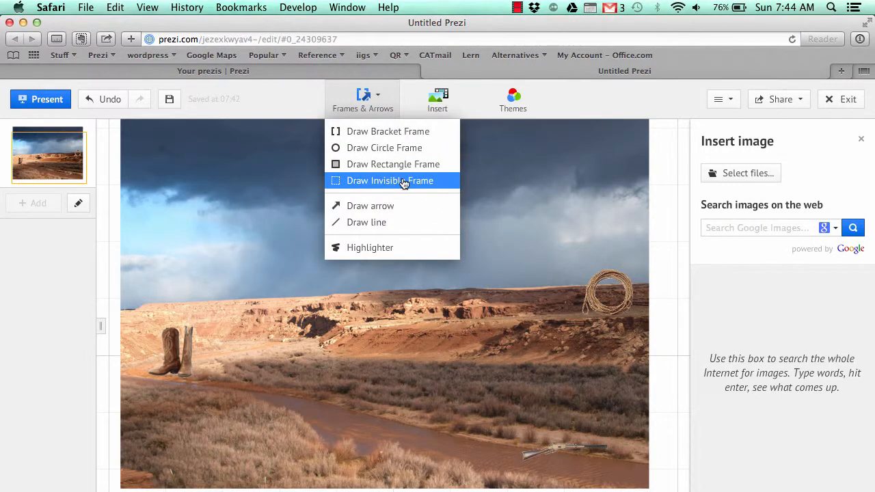
click(404, 183)
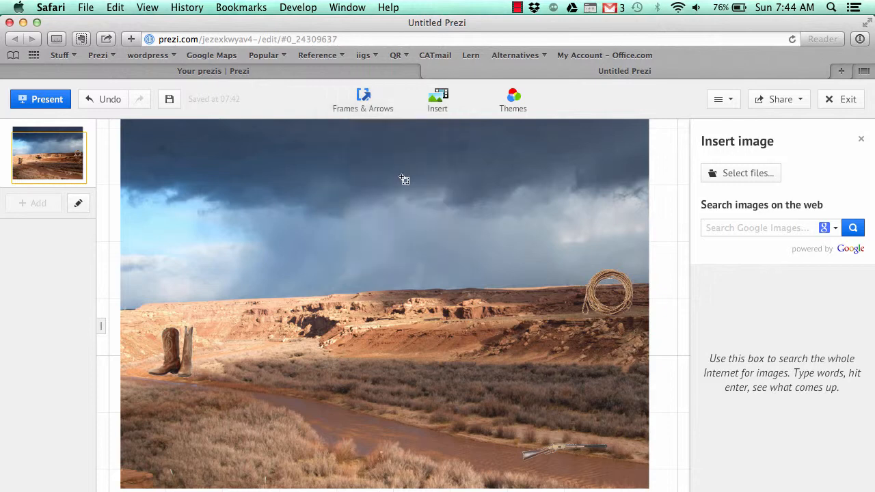
drag(145, 328, 203, 379)
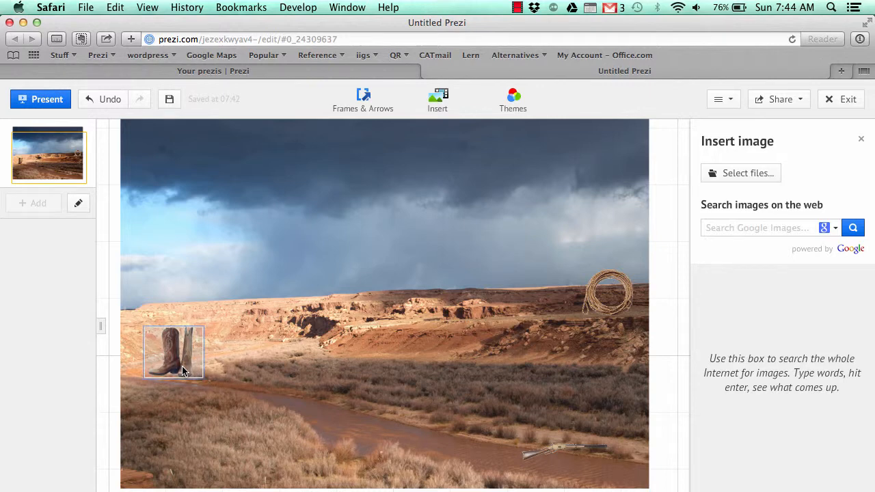
Draw an invisible frame closely around the lasso image on the horizon.
click(381, 100)
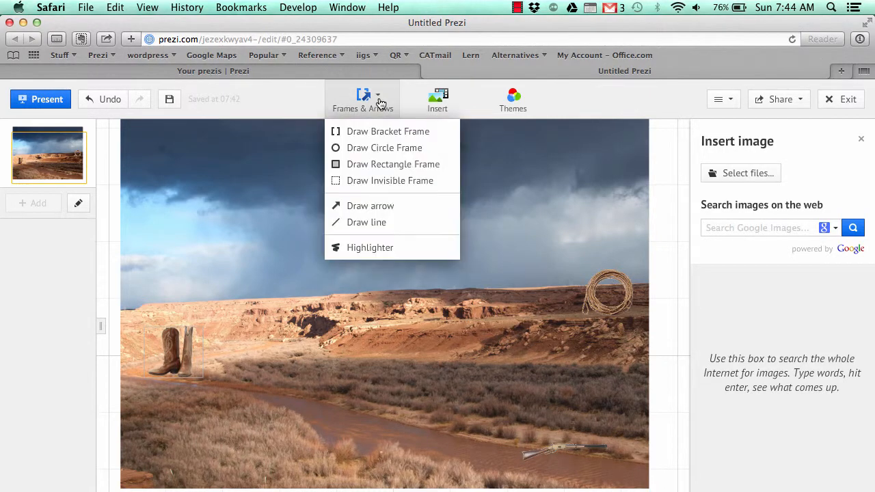
click(376, 203)
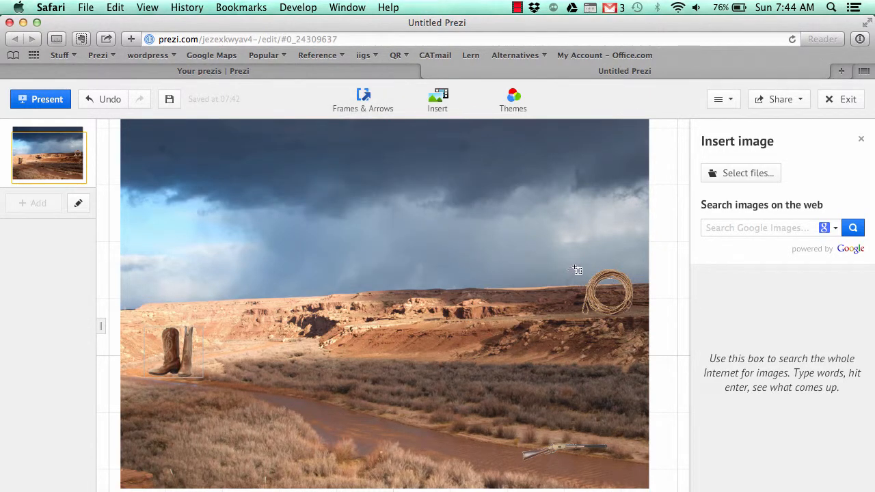
drag(576, 268, 636, 320)
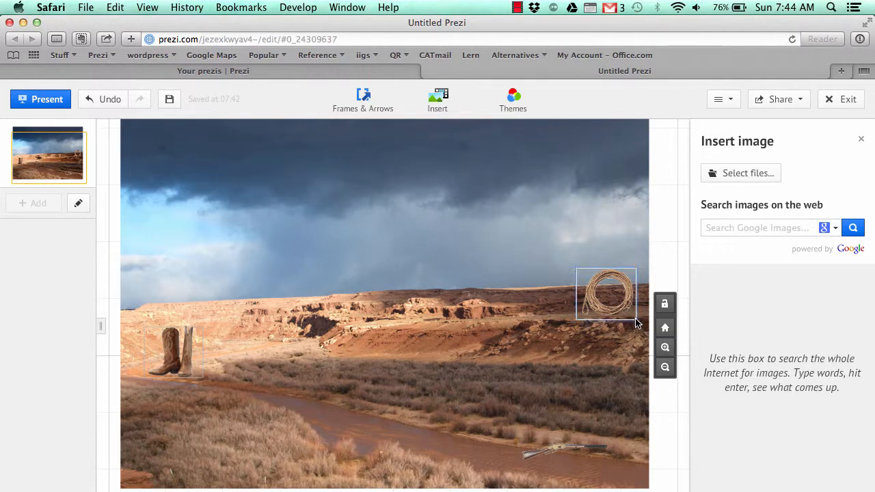
Draw an invisible frame closely around the rifle image at the river's edge.
click(381, 100)
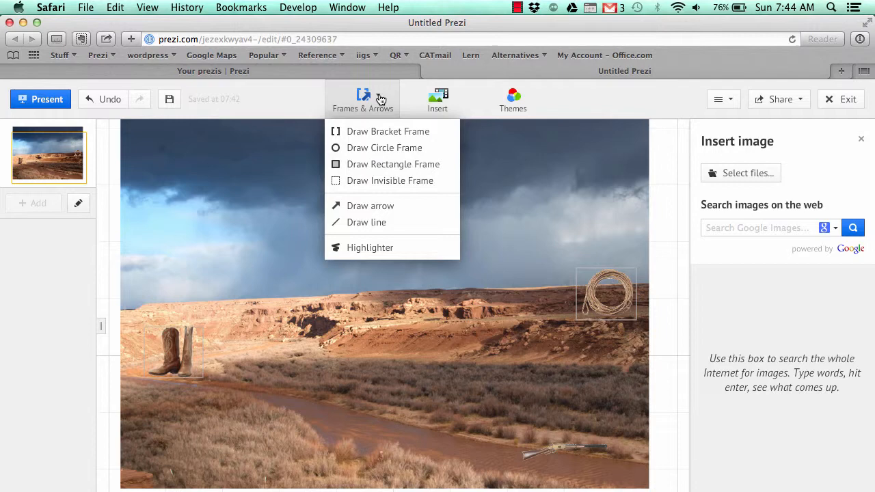
click(375, 170)
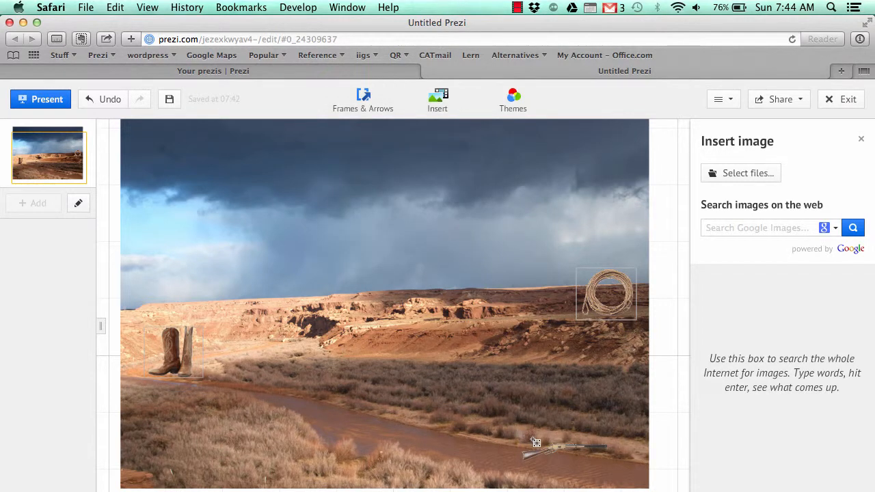
drag(517, 434, 608, 472)
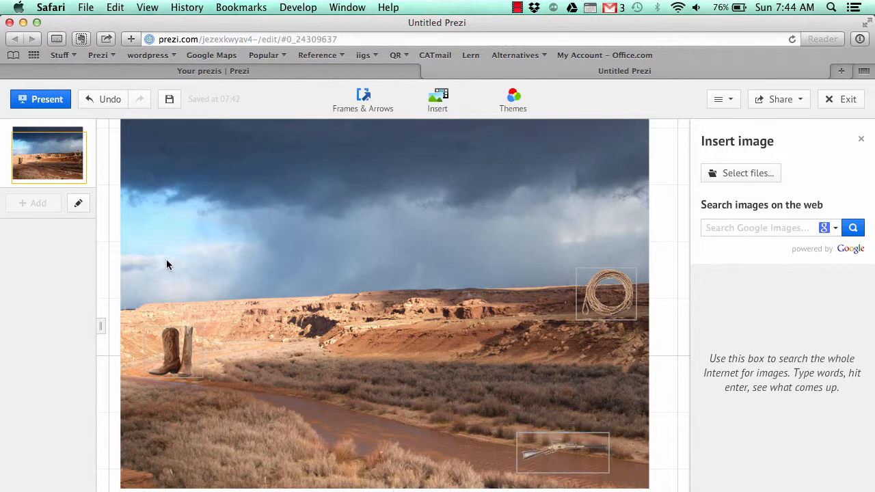
Check the available frame styles for the boots' frame, leave it set to Invisible and deselect it.
click(177, 352)
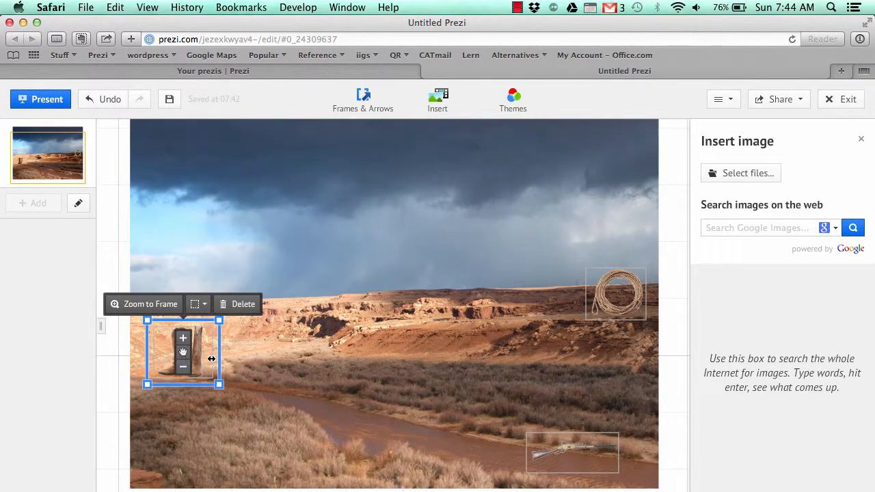
click(203, 304)
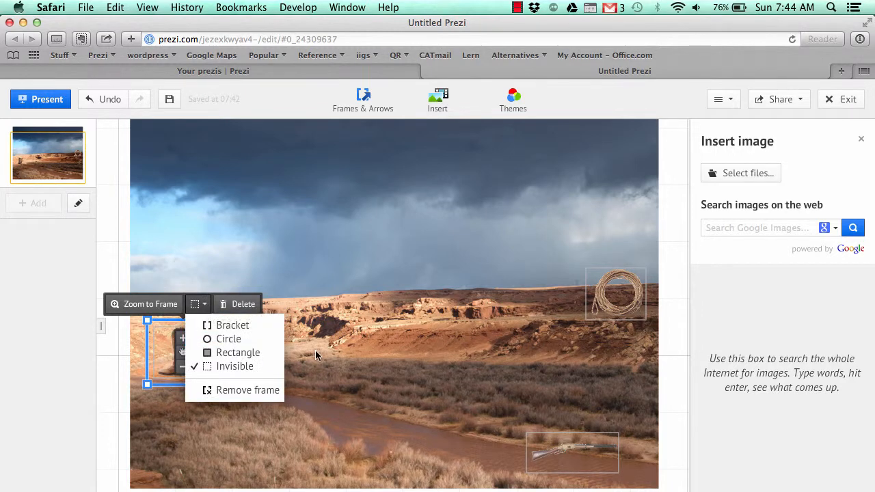
click(269, 267)
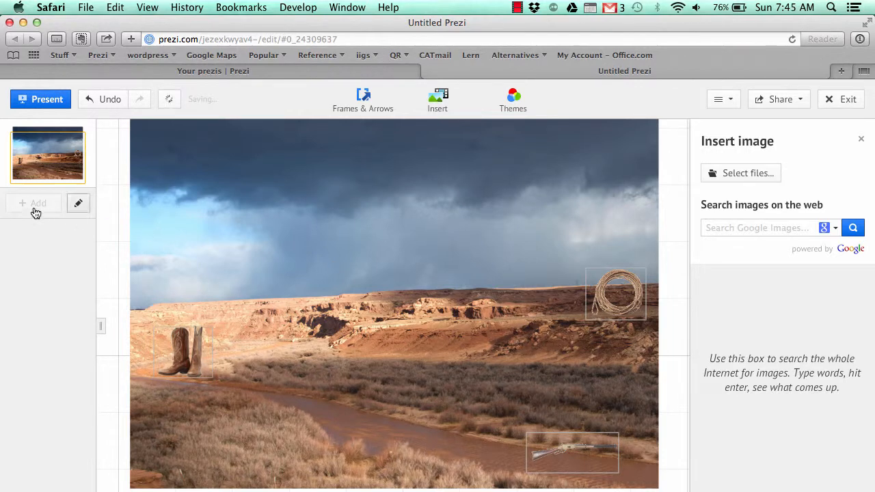
Edit the presentation path and add the boots, lasso and rifle frames as path points 1, 2 and 3.
click(78, 207)
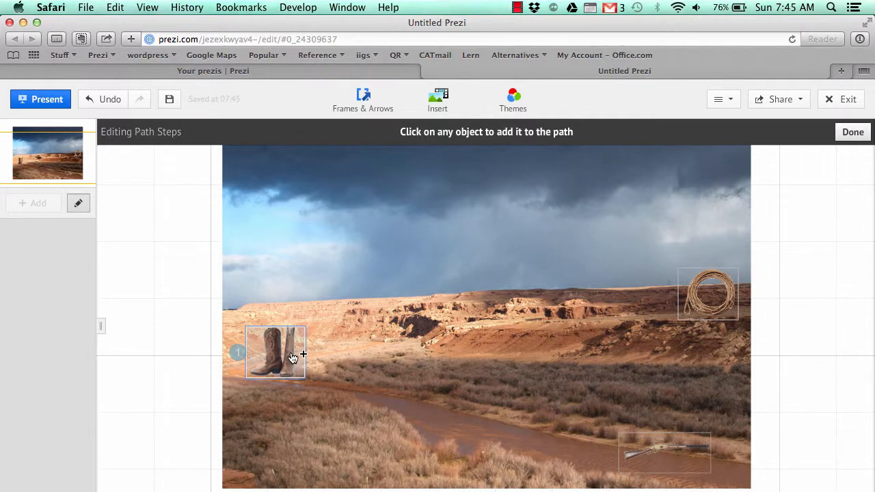
click(264, 354)
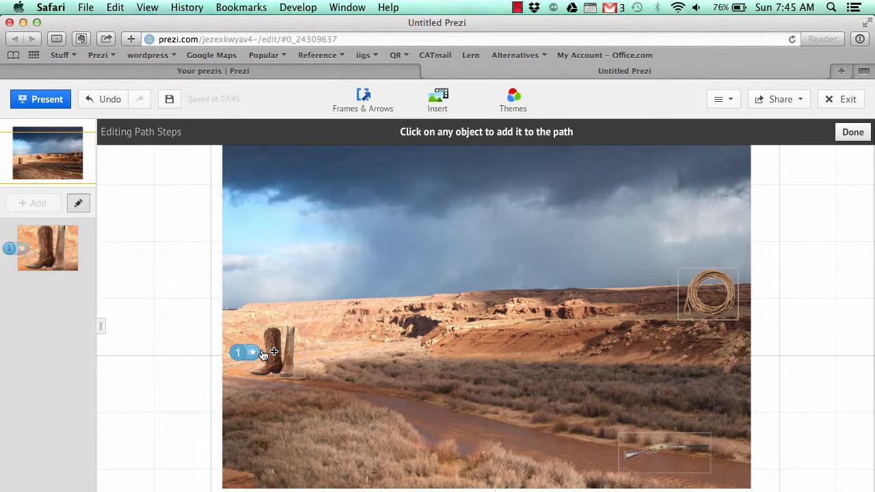
click(690, 283)
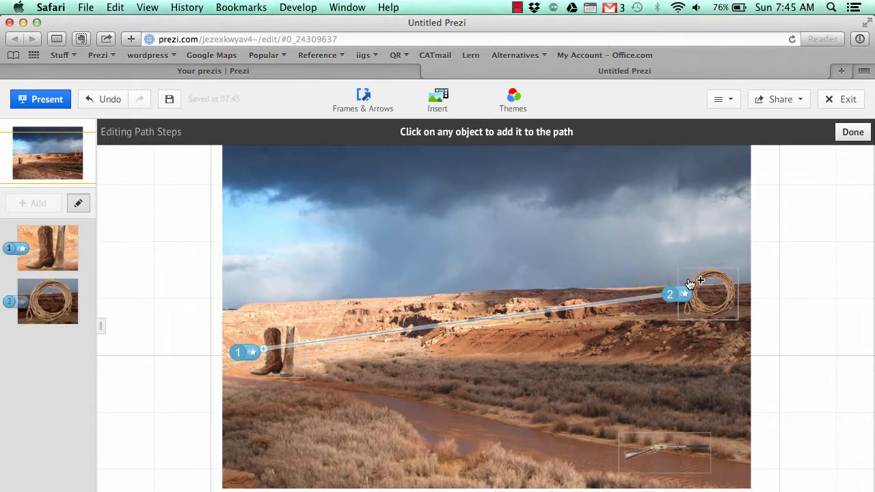
click(663, 448)
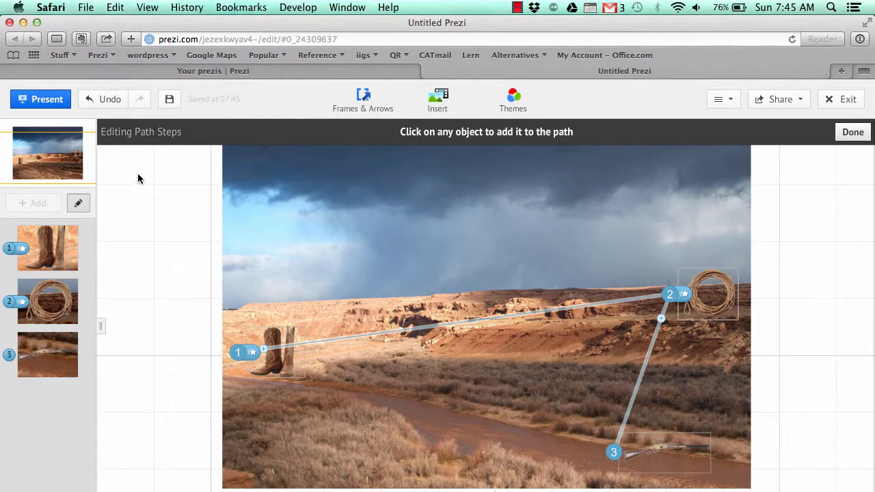
Present the prezi in full screen with keyboard controls allowed, play from the boots through the lasso to the rifle, and exit.
click(37, 100)
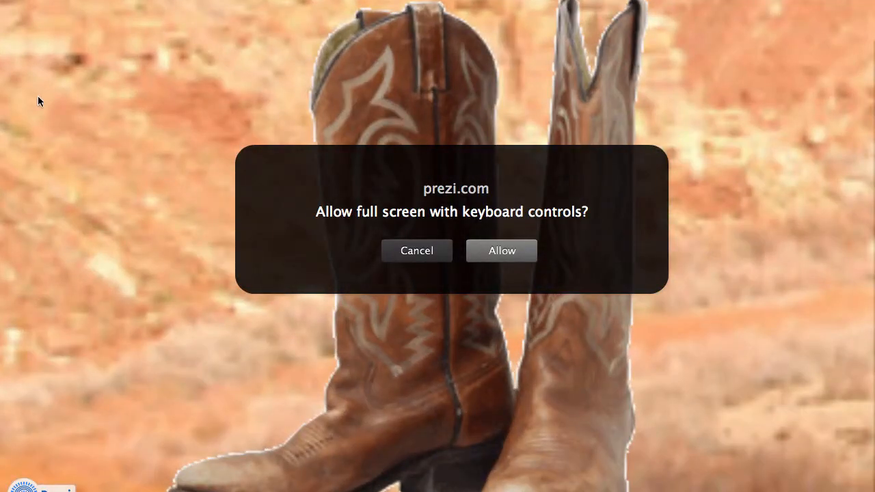
click(489, 252)
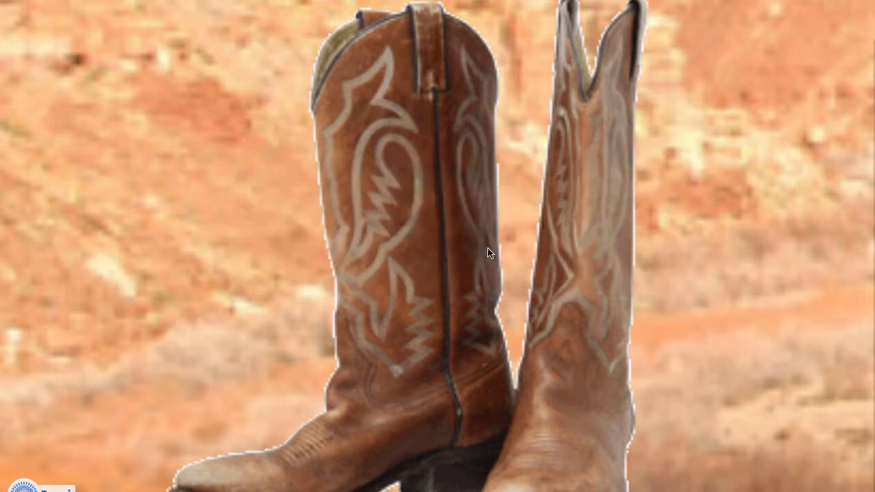
key(Right)
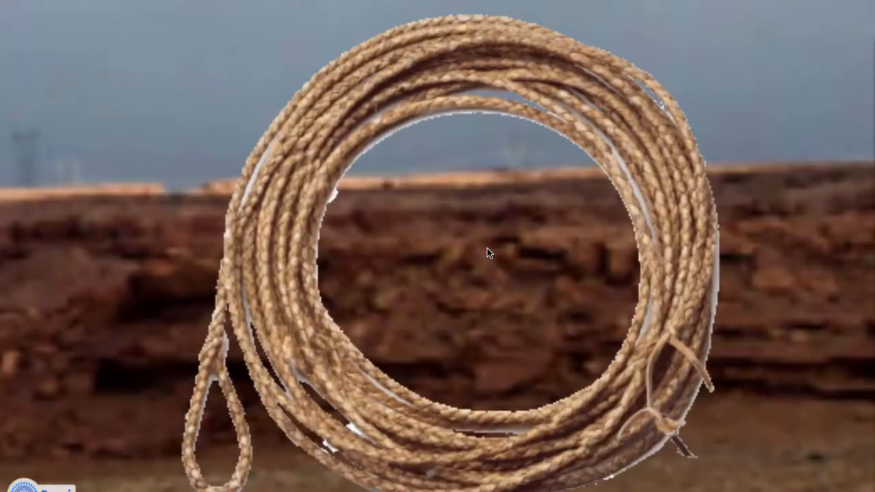
key(Right)
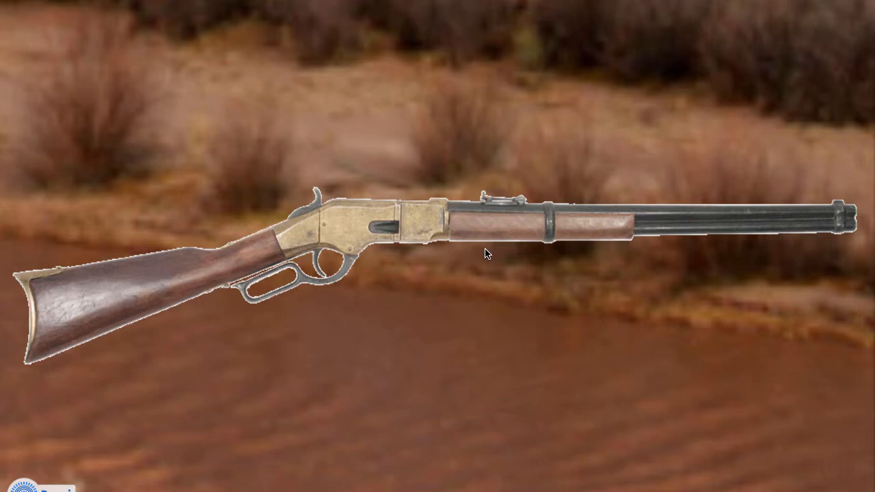
key(Escape)
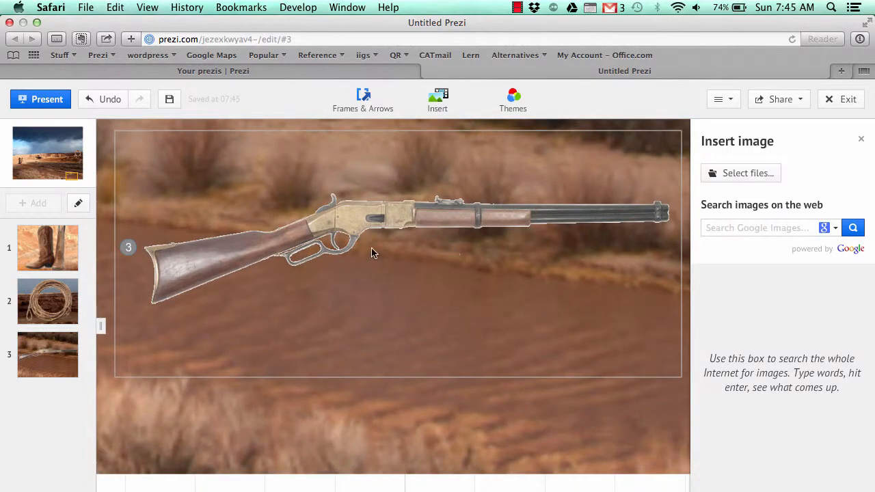
Preview the path points from the editor by zooming to the boots, lasso and rifle in turn, starting and ending with the overview.
click(34, 160)
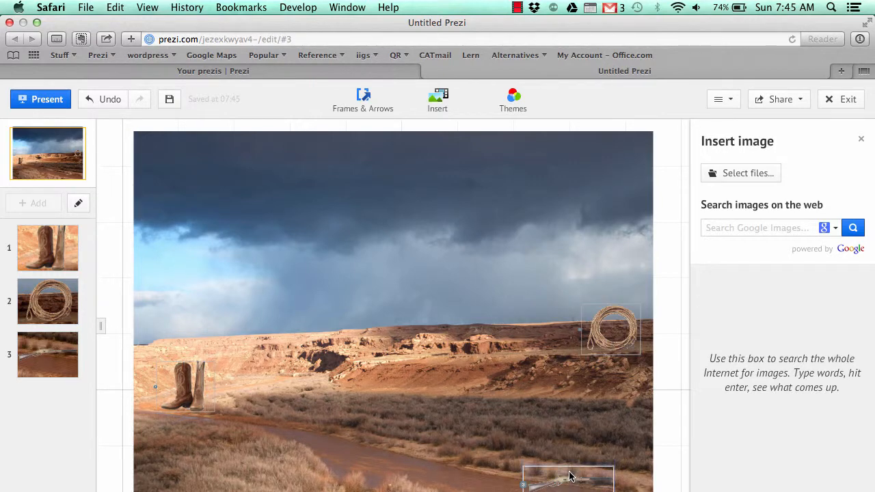
scroll(616, 447, down, 2)
scroll(617, 444, up, 2)
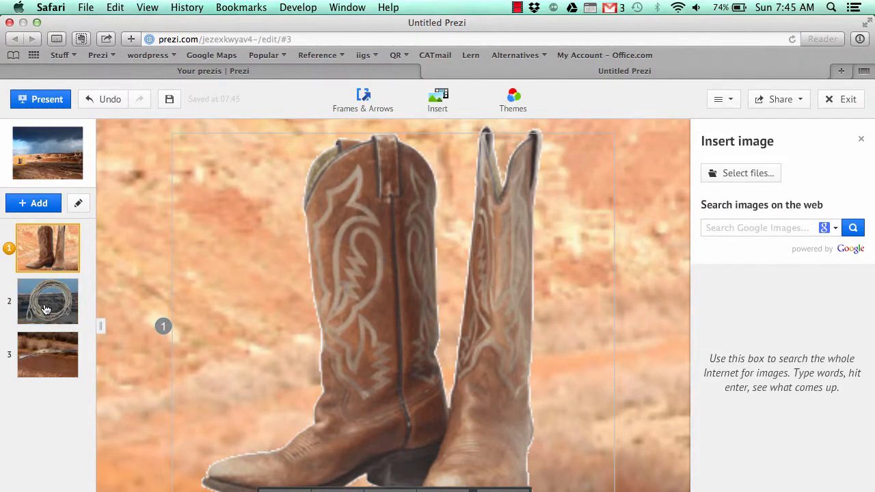
click(45, 309)
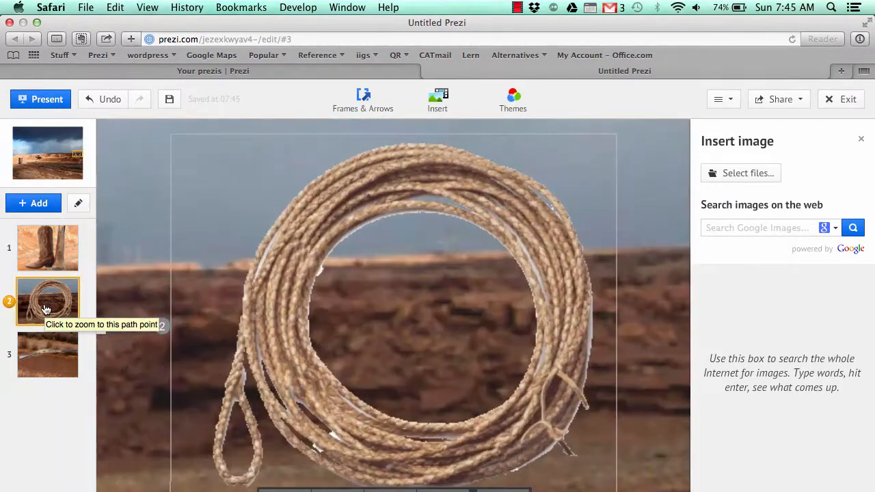
click(41, 356)
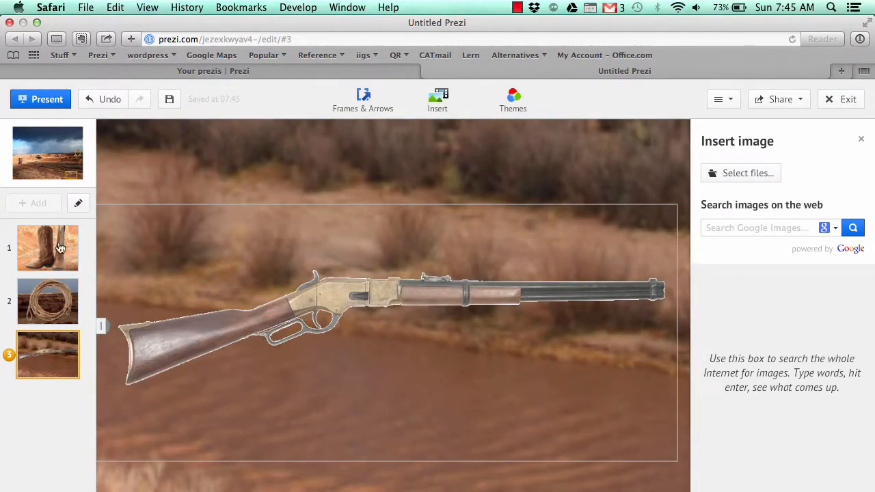
click(47, 167)
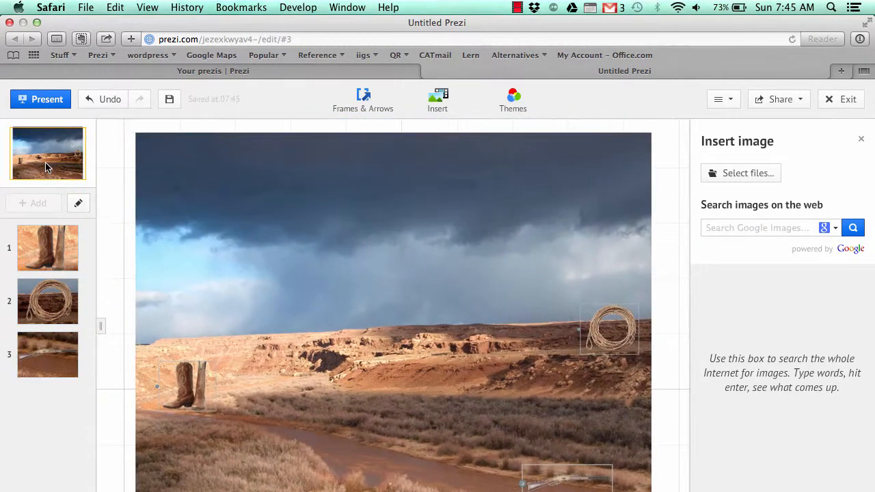